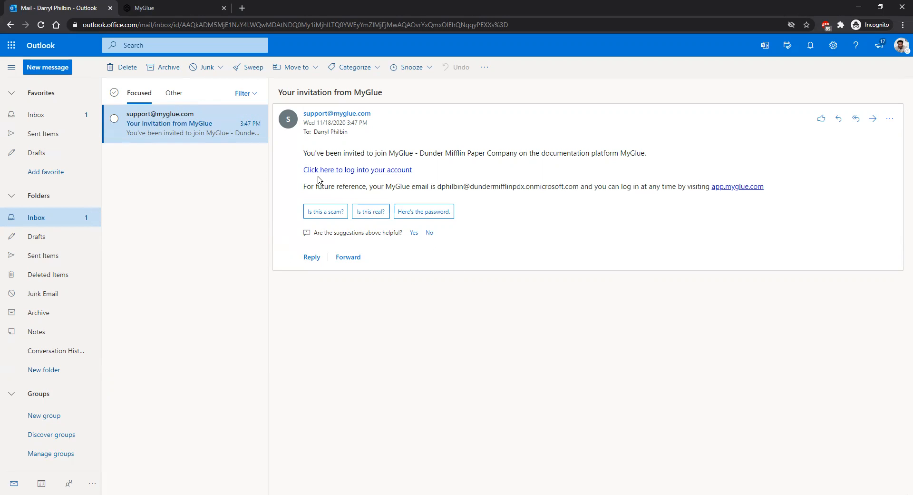
Step: Select the MyGlue login email in the Outlook invitation and follow its log-in link
{"action": "left_click_drag", "start_coordinate": [579, 188], "coordinate": [436, 188]}
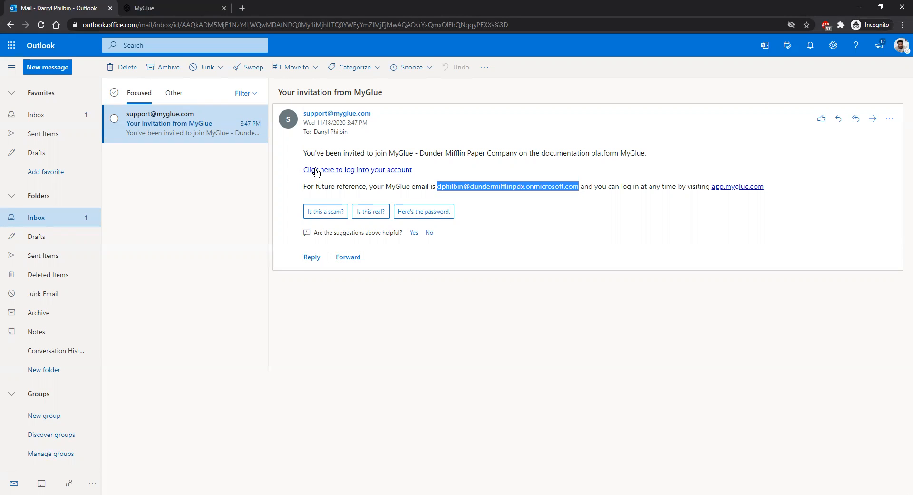
{"action": "left_click", "coordinate": [398, 175]}
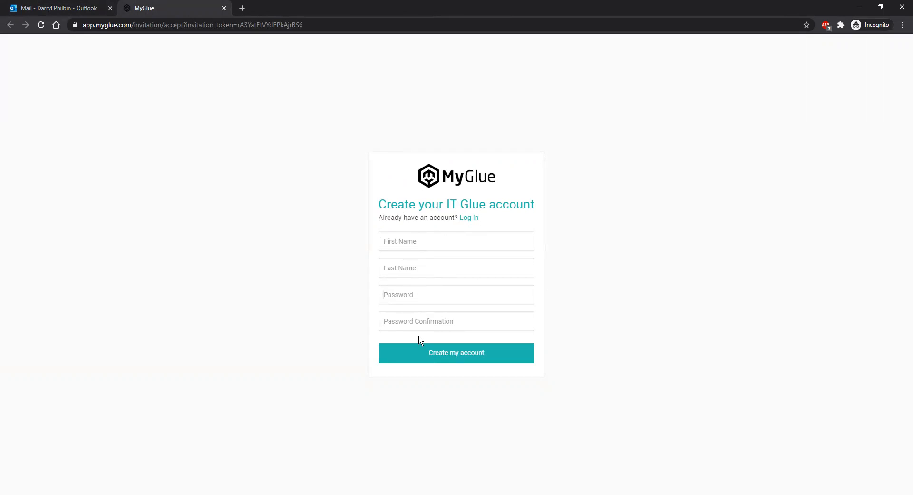
Step: Enter the user's first name, last name and a matching password, then create the account
{"action": "left_click", "coordinate": [405, 328]}
{"action": "left_click", "coordinate": [422, 243]}
{"action": "type", "text": "Darryl"}
{"action": "key", "text": "Tab"}
{"action": "type", "text": "Phillbin"}
{"action": "key", "text": "Tab"}
{"action": "type", "text": "******"}
{"action": "key", "text": "BackSpace"}
{"action": "key", "text": "BackSpace"}
{"action": "key", "text": "BackSpace"}
{"action": "key", "text": "BackSpace"}
{"action": "key", "text": "BackSpace"}
{"action": "key", "text": "BackSpace"}
{"action": "type", "text": "*********"}
{"action": "key", "text": "Tab"}
{"action": "type", "text": "*******"}
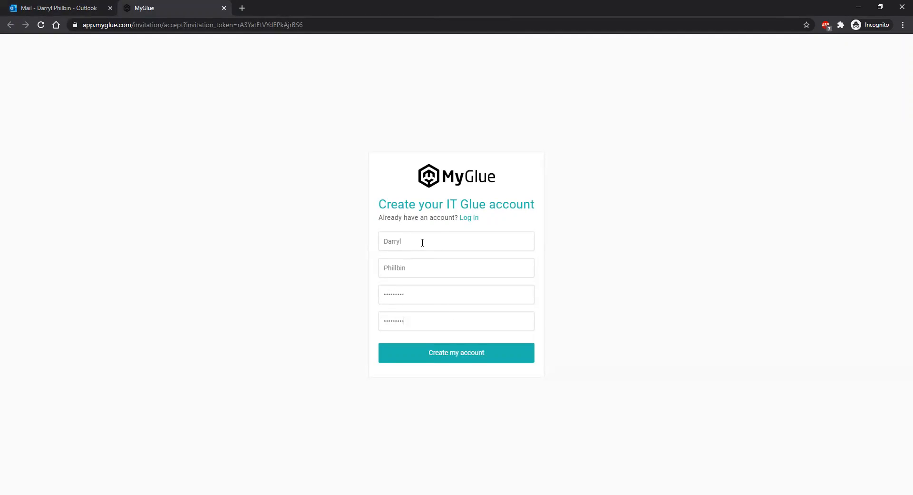
{"action": "left_click", "coordinate": [430, 353]}
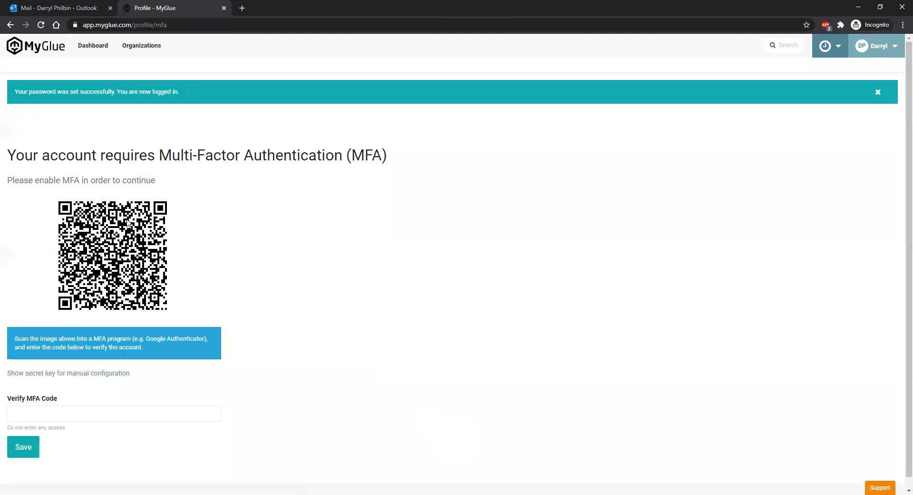
Step: Enter the six-digit verification code from the authenticator app in the Verify MFA Code field
{"action": "triple_click", "coordinate": [107, 179]}
{"action": "scroll", "coordinate": [460, 300], "scroll_direction": "down", "scroll_amount": 1}
{"action": "left_click", "coordinate": [461, 300]}
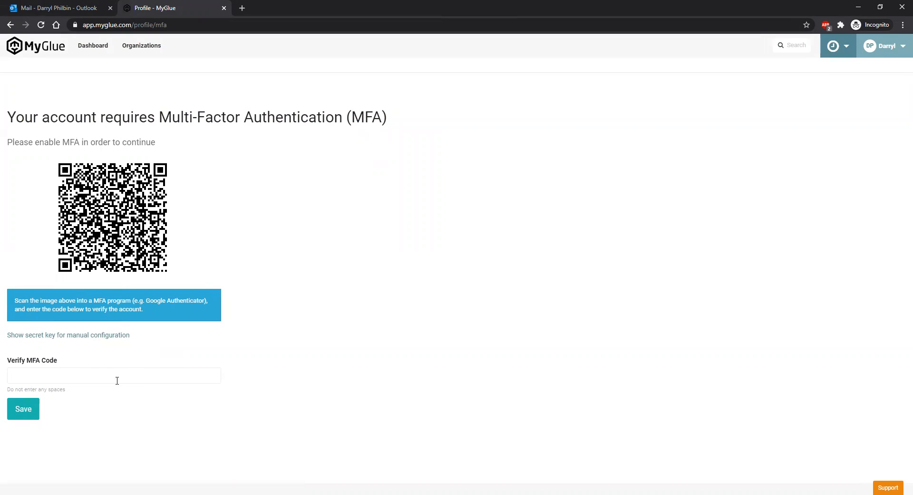
Step: Submit the code so the profile shows MFA is enabled
{"action": "left_click", "coordinate": [22, 408]}
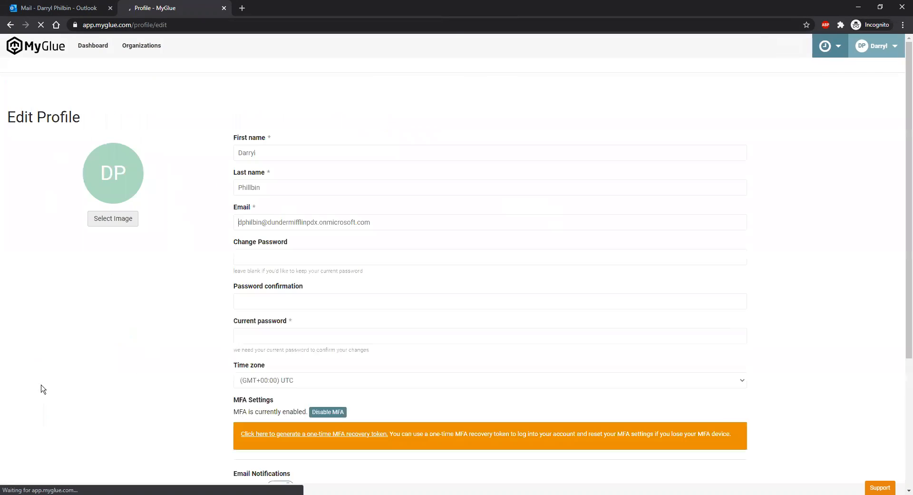
{"action": "scroll", "coordinate": [284, 177], "scroll_direction": "down", "scroll_amount": 1}
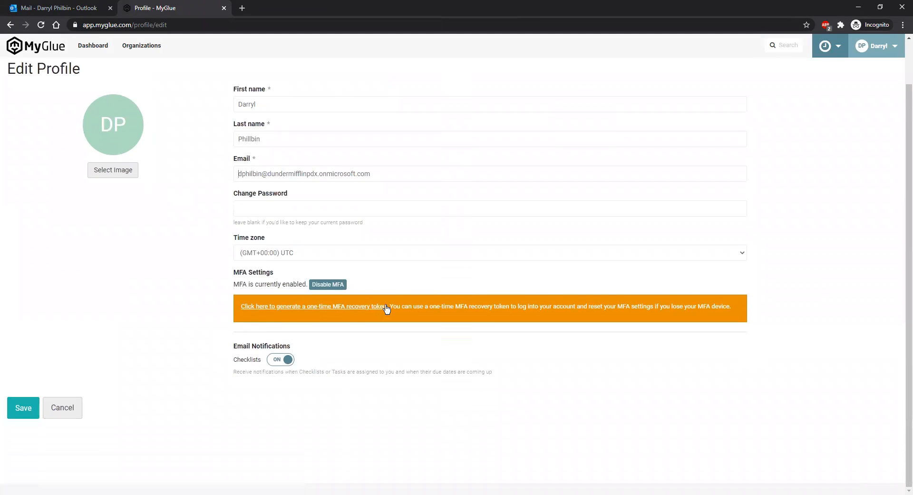
{"action": "triple_click", "coordinate": [252, 291]}
{"action": "left_click", "coordinate": [153, 286]}
{"action": "scroll", "coordinate": [309, 213], "scroll_direction": "up", "scroll_amount": 1}
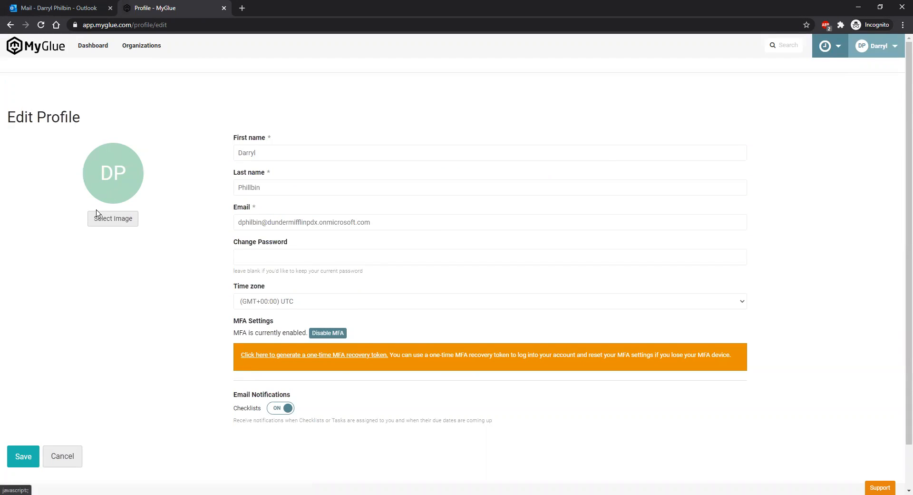
Step: Review the Edit Profile fields and save the profile
{"action": "left_click", "coordinate": [278, 187]}
{"action": "left_click", "coordinate": [233, 257]}
{"action": "left_click", "coordinate": [23, 456]}
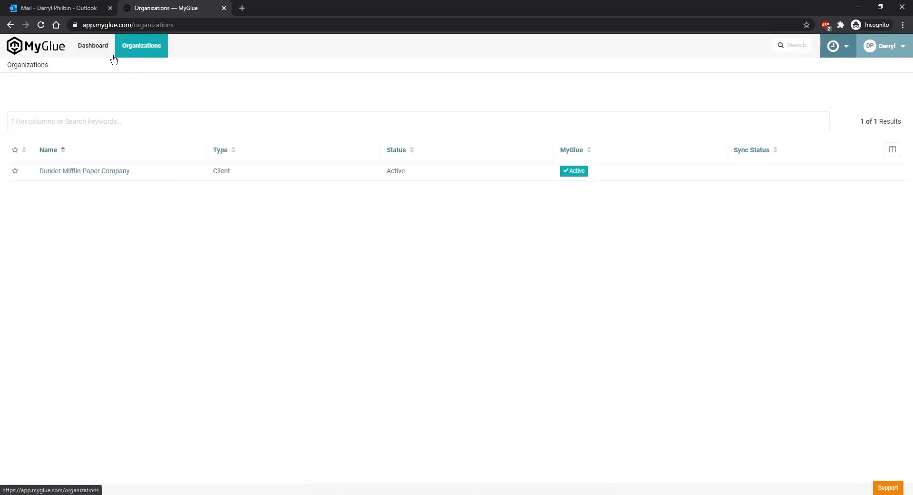
Step: Navigate to the Dunder Mifflin Paper Company organization's Passwords list
{"action": "left_click", "coordinate": [107, 54]}
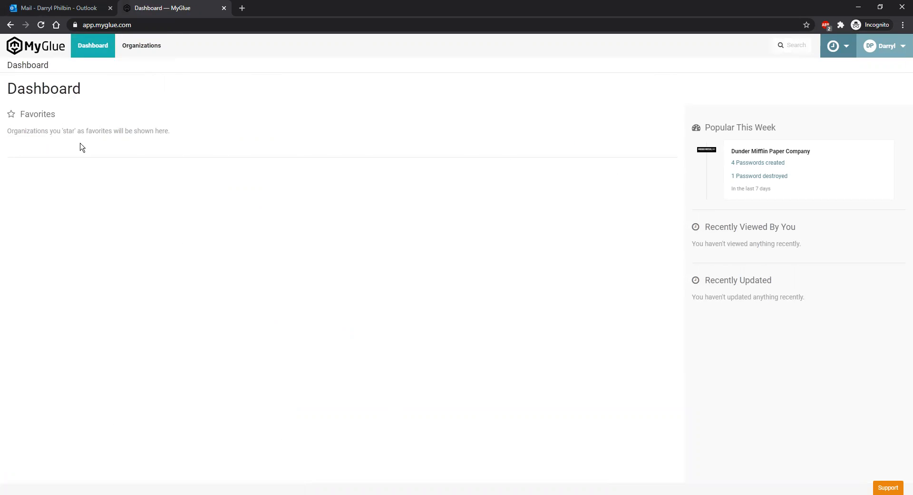
{"action": "left_click", "coordinate": [150, 57]}
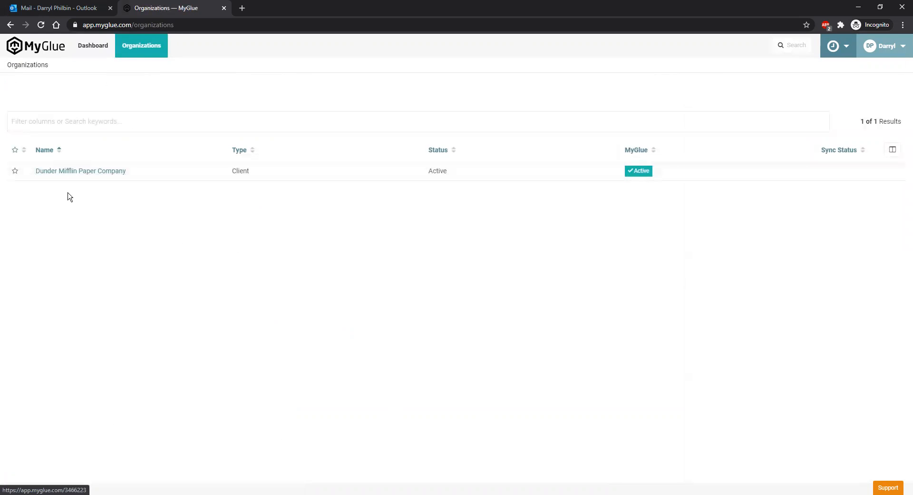
{"action": "left_click", "coordinate": [67, 172]}
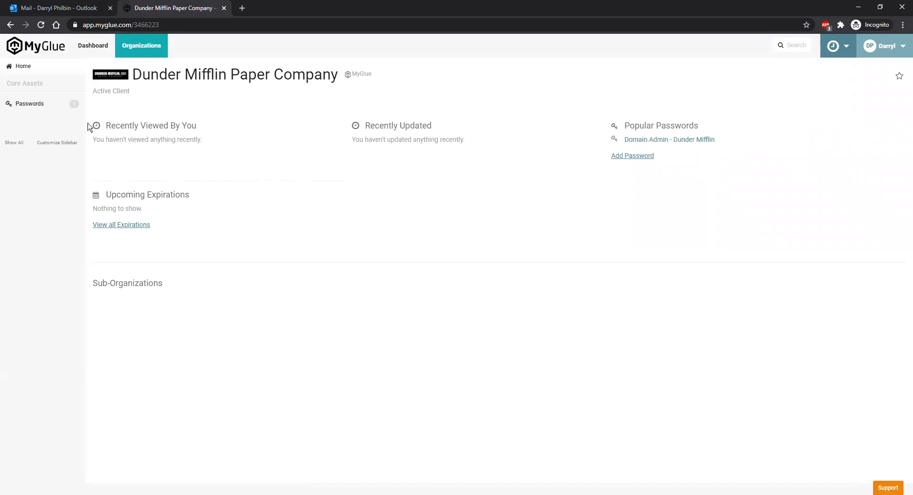
{"action": "left_click", "coordinate": [59, 107]}
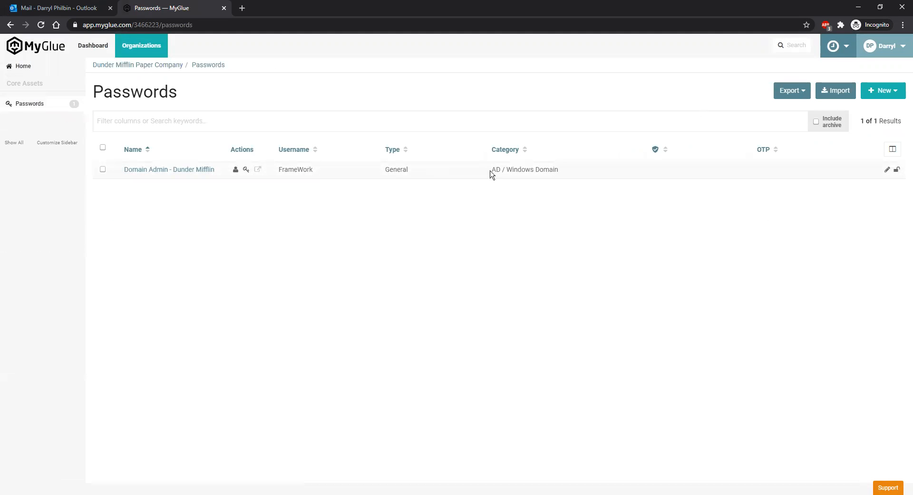
Step: Review the existing Domain Admin entry, then choose New > Password
{"action": "left_click_drag", "start_coordinate": [573, 176], "coordinate": [117, 174]}
{"action": "left_click_drag", "start_coordinate": [284, 170], "coordinate": [580, 180]}
{"action": "left_click", "coordinate": [581, 180]}
{"action": "left_click", "coordinate": [889, 91]}
{"action": "left_click", "coordinate": [874, 109]}
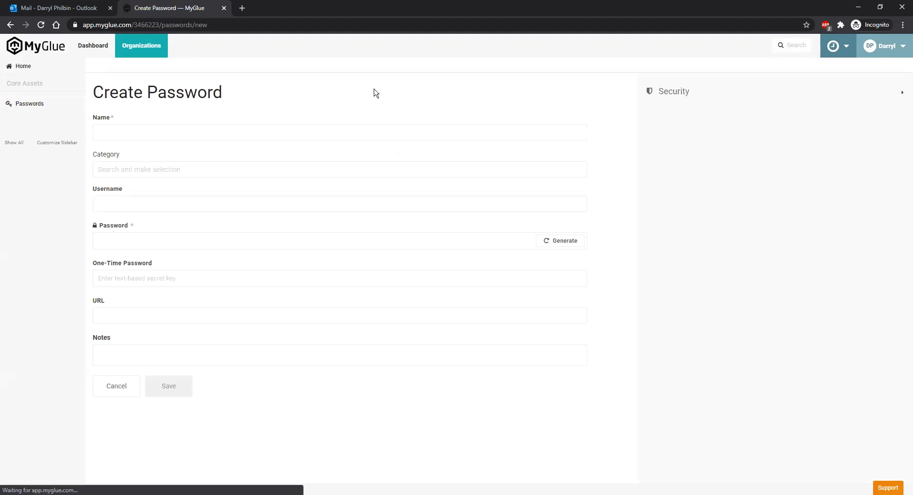
Step: Name the entry with the user's name plus ' - Office 365', with category Office 365
{"action": "left_click", "coordinate": [738, 92]}
{"action": "left_click", "coordinate": [287, 138]}
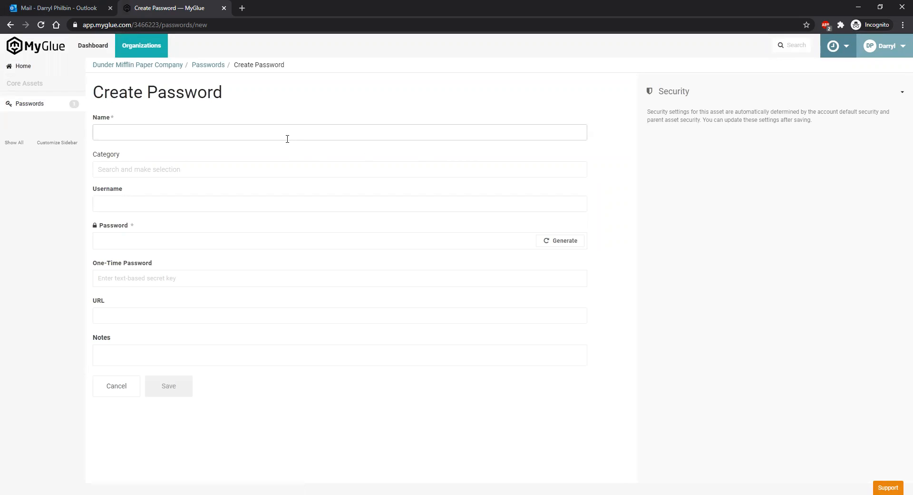
{"action": "type", "text": "Darryl - Office 365"}
{"action": "key", "text": "Tab"}
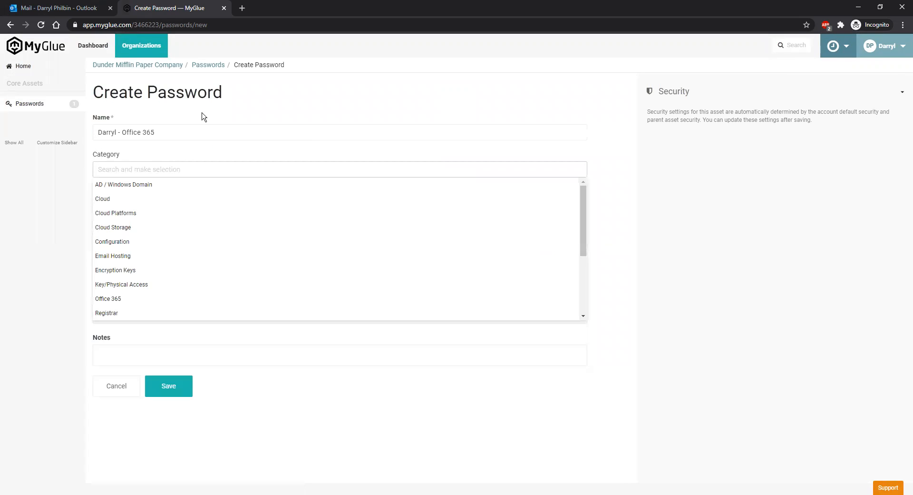
{"action": "scroll", "coordinate": [123, 286], "scroll_direction": "down", "scroll_amount": 1}
{"action": "scroll", "coordinate": [138, 266], "scroll_direction": "down", "scroll_amount": 1}
{"action": "scroll", "coordinate": [127, 245], "scroll_direction": "up", "scroll_amount": 1}
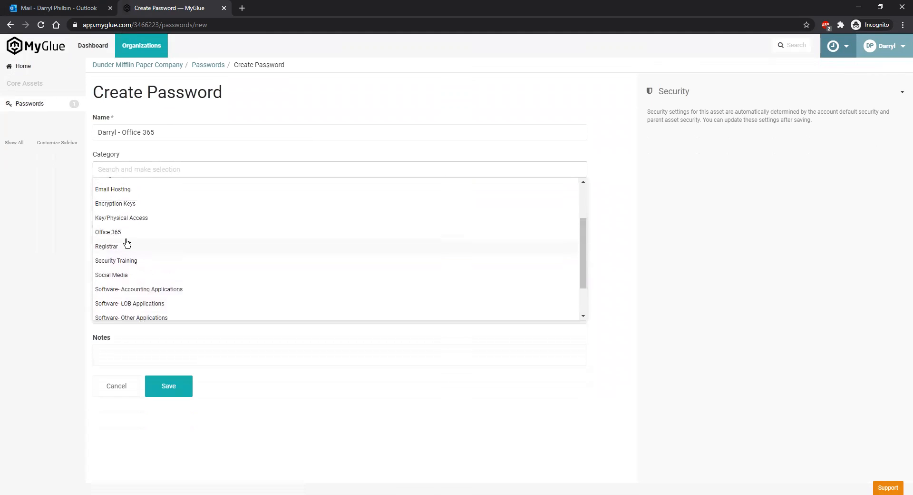
{"action": "left_click", "coordinate": [129, 232]}
Step: Enter the user's username, then move to the Password field
{"action": "left_click", "coordinate": [128, 201]}
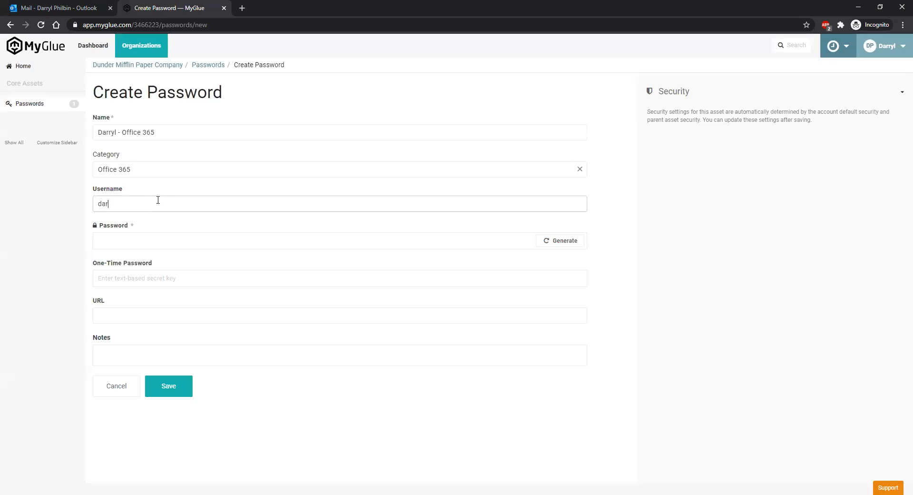
{"action": "type", "text": "darryl.phillbin"}
{"action": "key", "text": "Tab"}
{"action": "key", "text": "shift+Tab"}
{"action": "left_click", "coordinate": [105, 196]}
{"action": "left_click", "coordinate": [168, 240]}
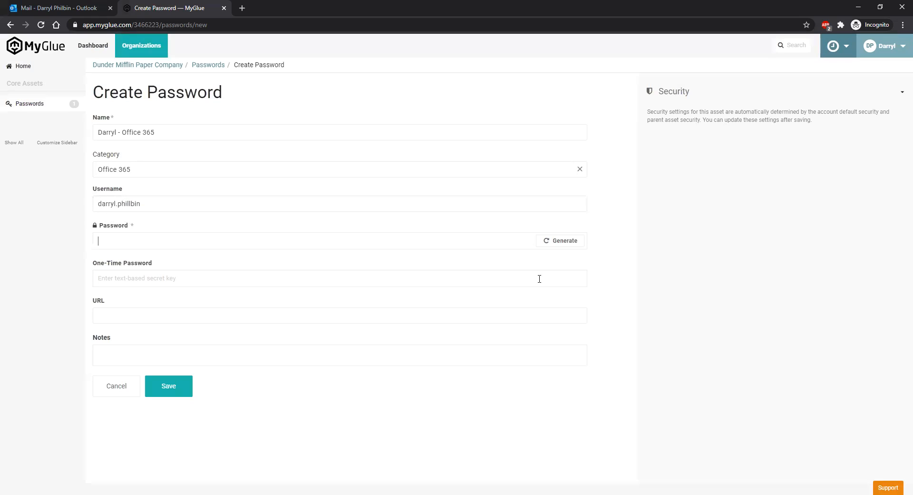
Step: Generate a random password for the entry and inspect it
{"action": "left_click", "coordinate": [560, 242]}
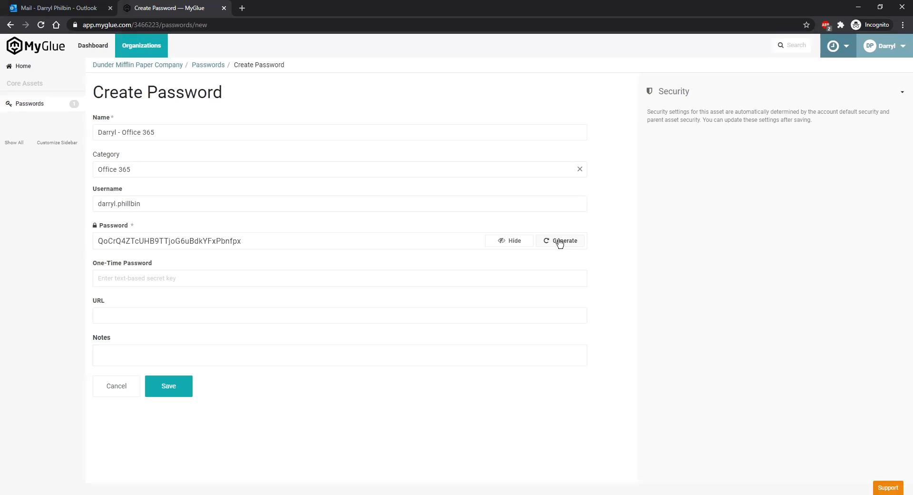
{"action": "double_click", "coordinate": [235, 241]}
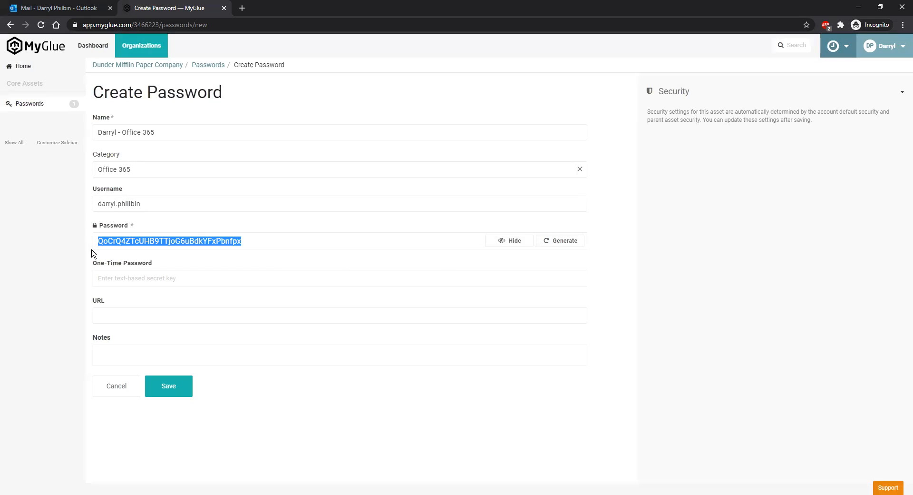
{"action": "mouse_move", "coordinate": [99, 244]}
{"action": "left_mouse_down"}
{"action": "mouse_move", "coordinate": [273, 259]}
{"action": "mouse_move", "coordinate": [173, 237]}
{"action": "mouse_move", "coordinate": [89, 236]}
{"action": "left_mouse_up"}
{"action": "left_click", "coordinate": [145, 237]}
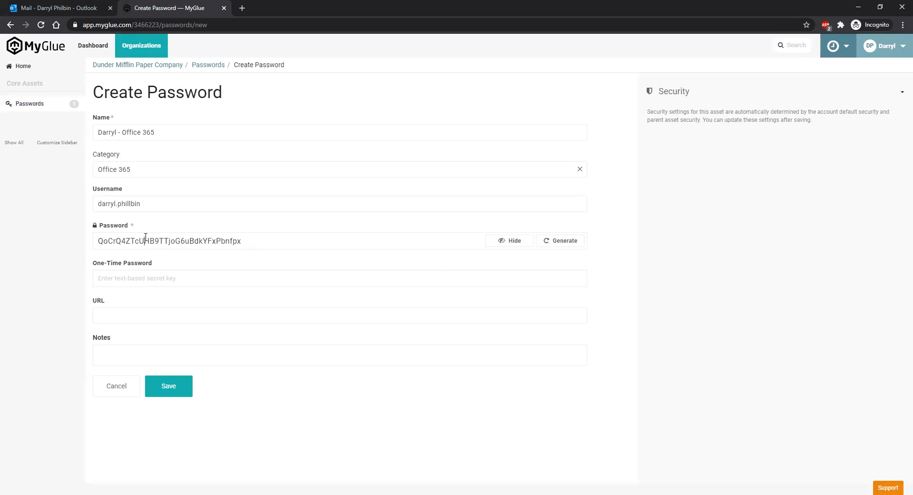
{"action": "double_click", "coordinate": [141, 237]}
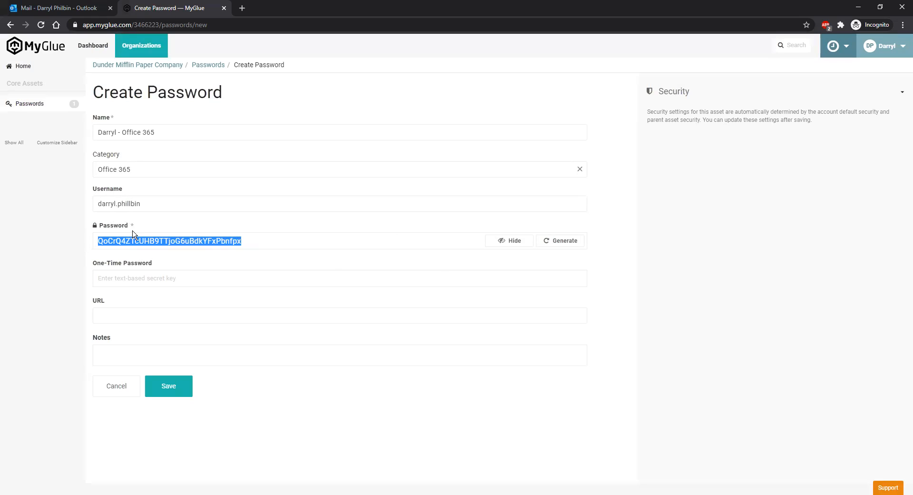
{"action": "left_click_drag", "start_coordinate": [264, 247], "coordinate": [90, 240]}
Step: Add a note saying this is the user's personal email, and set the URL to gmail.com
{"action": "left_click", "coordinate": [128, 354]}
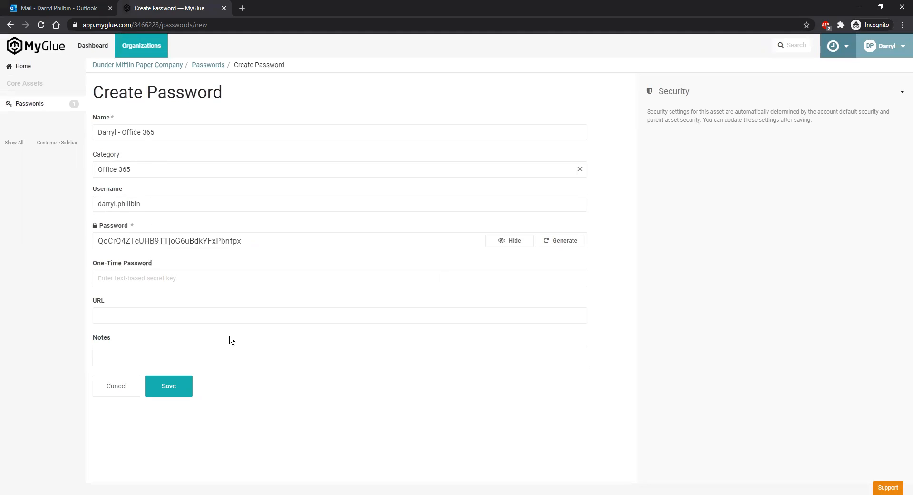
{"action": "type", "text": "This is Darryl's personal email."}
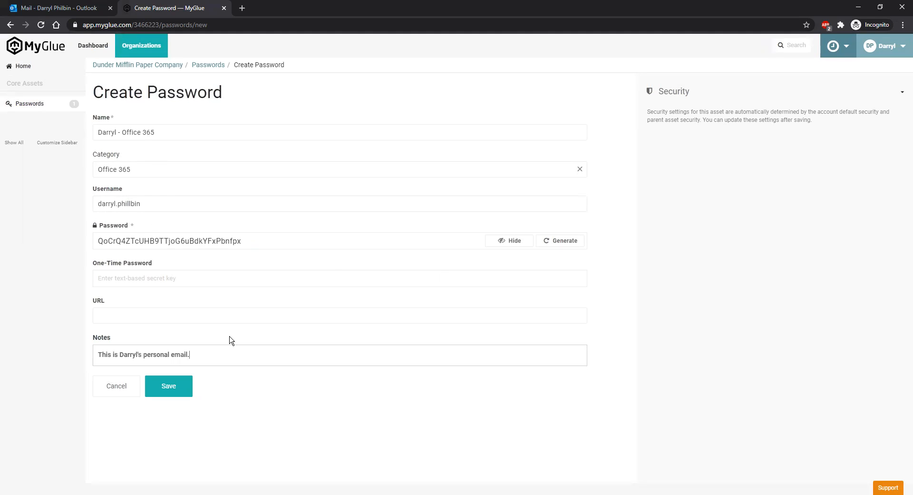
{"action": "left_click", "coordinate": [202, 316]}
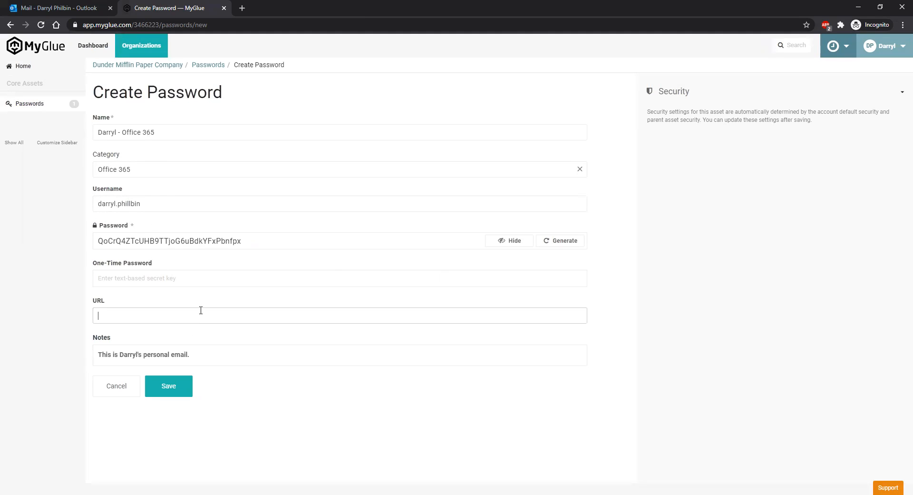
{"action": "type", "text": "gmail.com"}
Step: Collapse and re-expand the Security panel to review its explanation text
{"action": "left_click", "coordinate": [682, 94]}
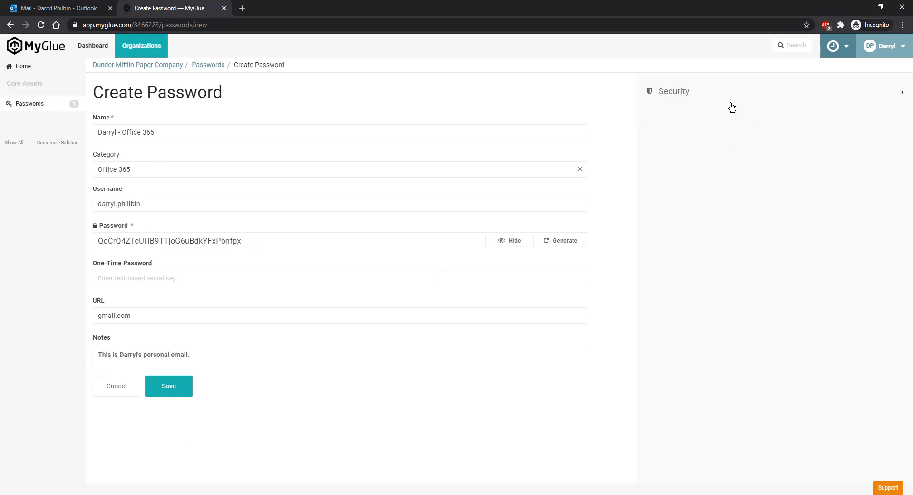
{"action": "left_click", "coordinate": [715, 98]}
{"action": "triple_click", "coordinate": [689, 110]}
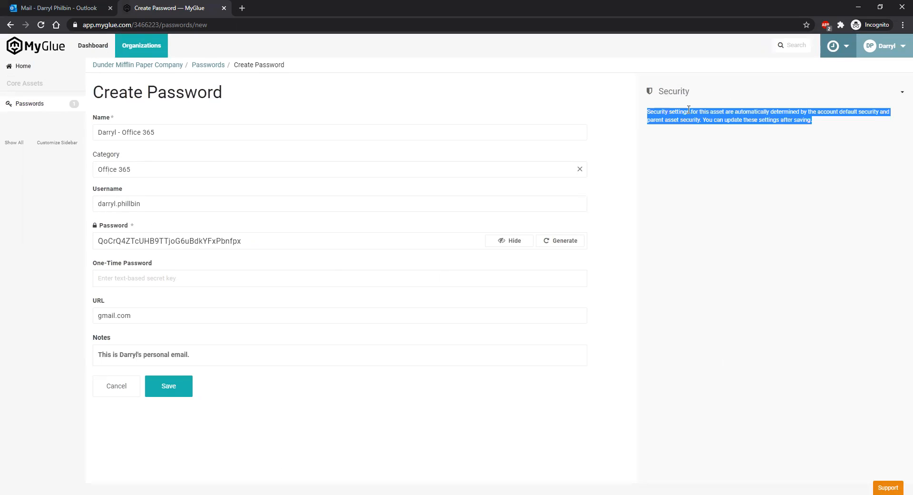
{"action": "left_click", "coordinate": [713, 127]}
{"action": "triple_click", "coordinate": [721, 119]}
Step: Save the new Office 365 password entry
{"action": "left_click", "coordinate": [184, 386]}
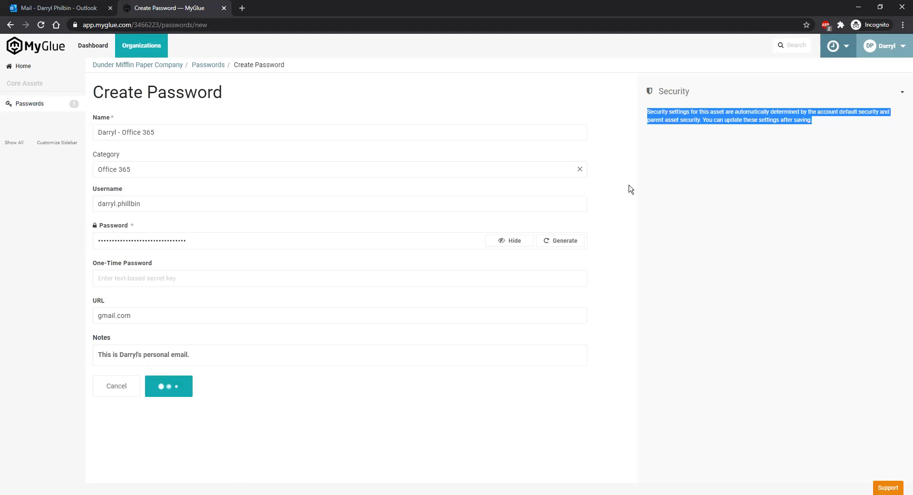
{"action": "scroll", "coordinate": [613, 352], "scroll_direction": "down", "scroll_amount": 2}
{"action": "scroll", "coordinate": [609, 190], "scroll_direction": "up", "scroll_amount": 2}
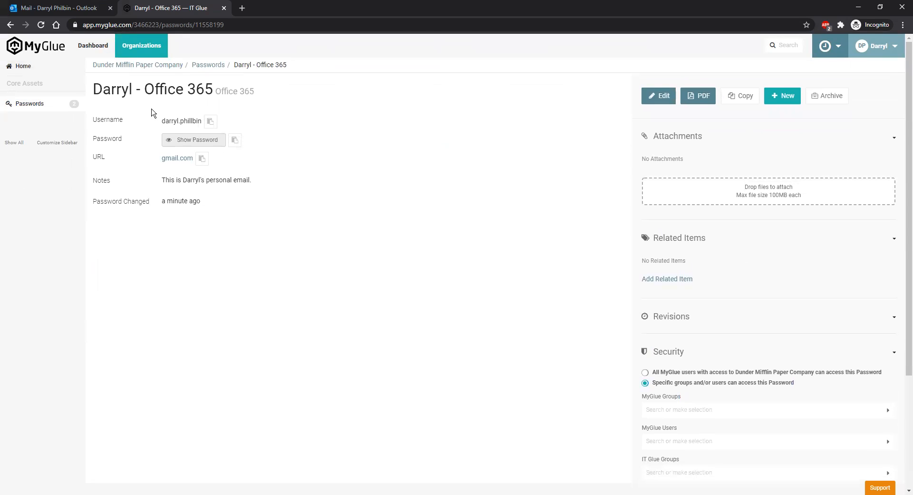
{"action": "scroll", "coordinate": [748, 318], "scroll_direction": "down", "scroll_amount": 3}
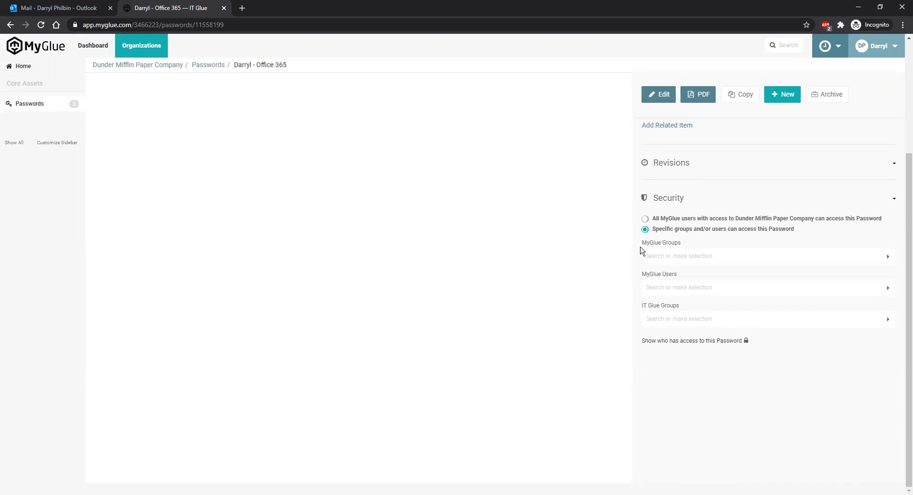
Step: Grant access only to the Dunder Mifflin - General Users MyGlue group
{"action": "left_click", "coordinate": [680, 259]}
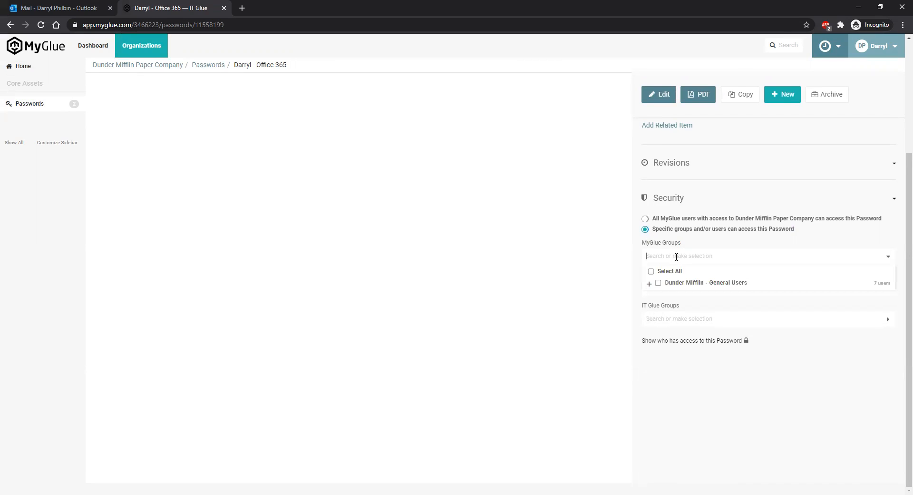
{"action": "left_click", "coordinate": [660, 285]}
{"action": "left_click", "coordinate": [657, 257]}
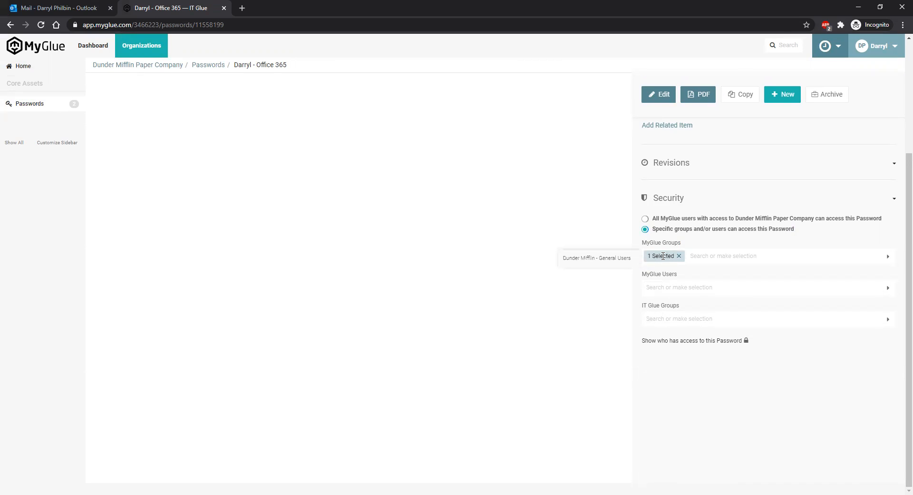
{"action": "scroll", "coordinate": [666, 276], "scroll_direction": "up", "scroll_amount": 3}
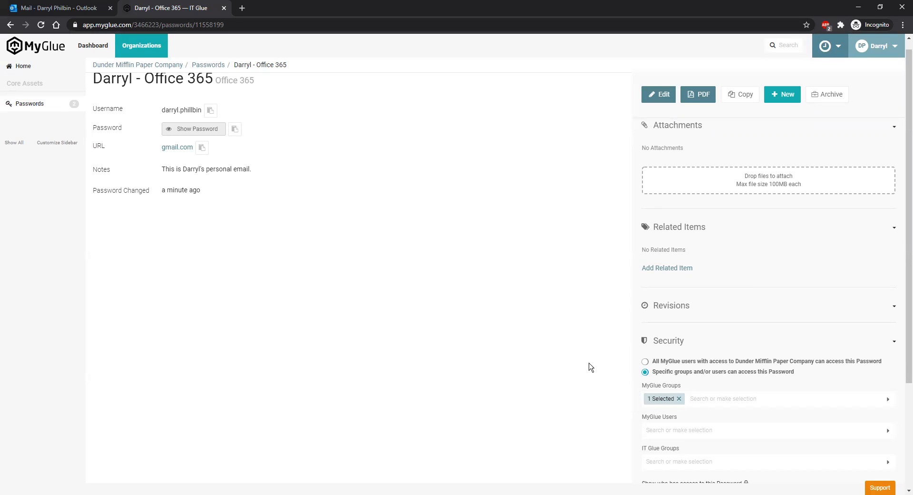
{"action": "scroll", "coordinate": [587, 352], "scroll_direction": "down", "scroll_amount": 2}
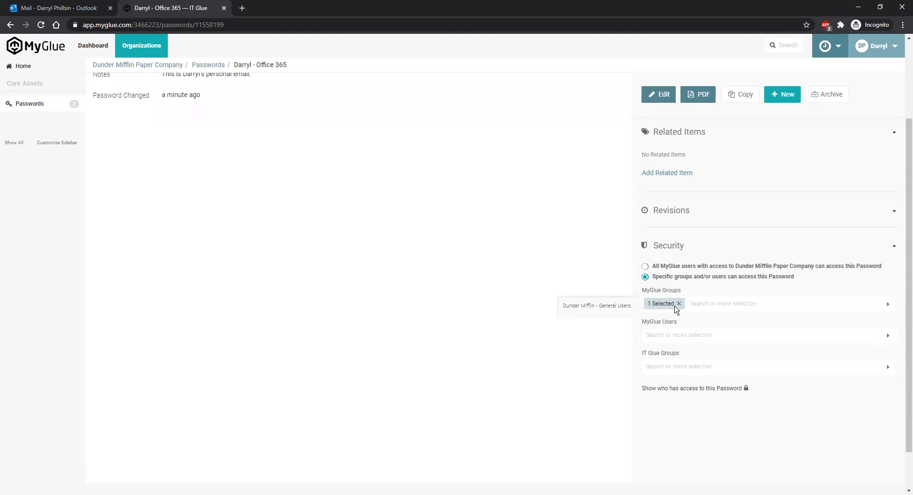
{"action": "scroll", "coordinate": [600, 274], "scroll_direction": "up", "scroll_amount": 2}
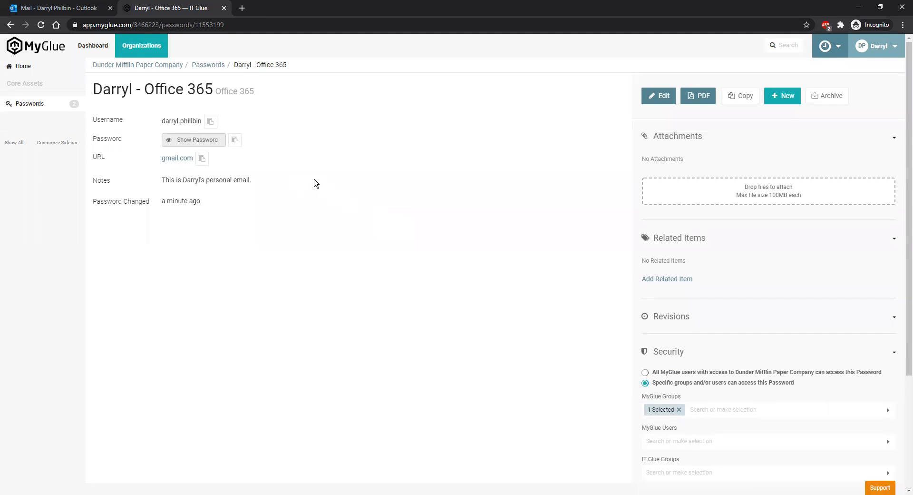
{"action": "scroll", "coordinate": [309, 262], "scroll_direction": "down", "scroll_amount": 1}
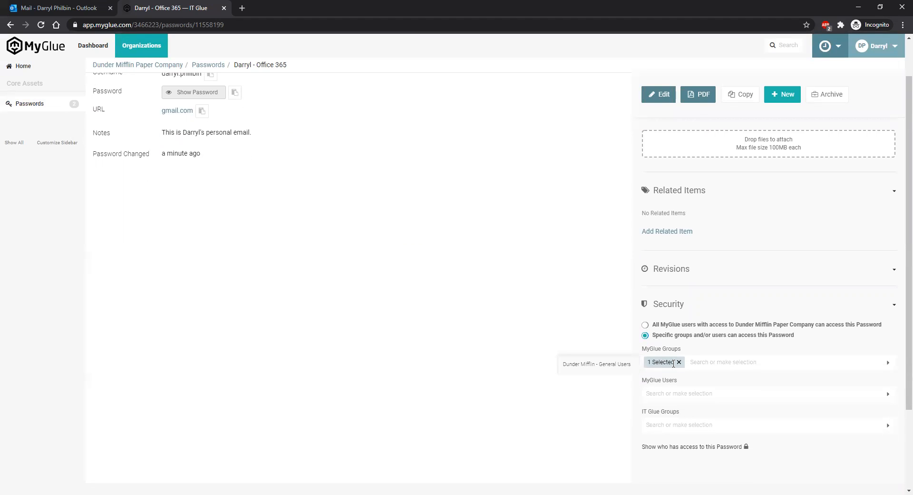
Step: Remove the General Users group and give two individual MyGlue users access instead
{"action": "left_click", "coordinate": [693, 395]}
{"action": "scroll", "coordinate": [666, 380], "scroll_direction": "down", "scroll_amount": 2}
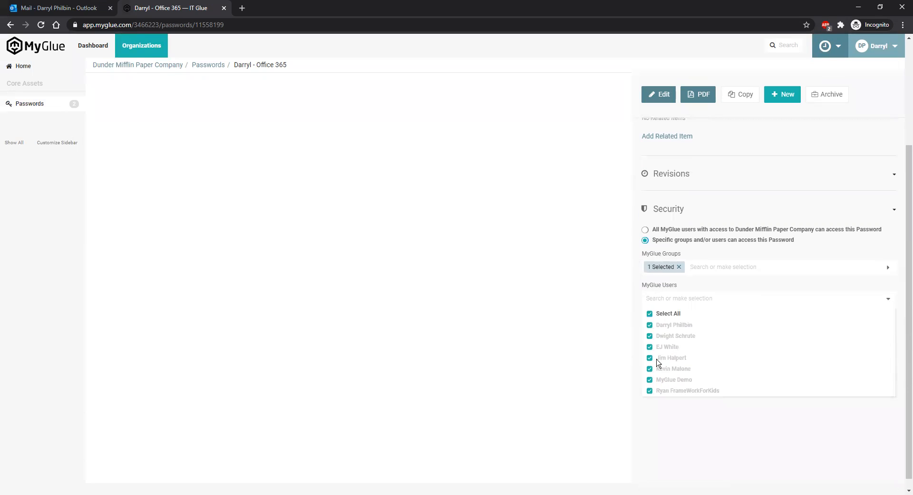
{"action": "left_click", "coordinate": [679, 266]}
{"action": "left_click", "coordinate": [668, 298]}
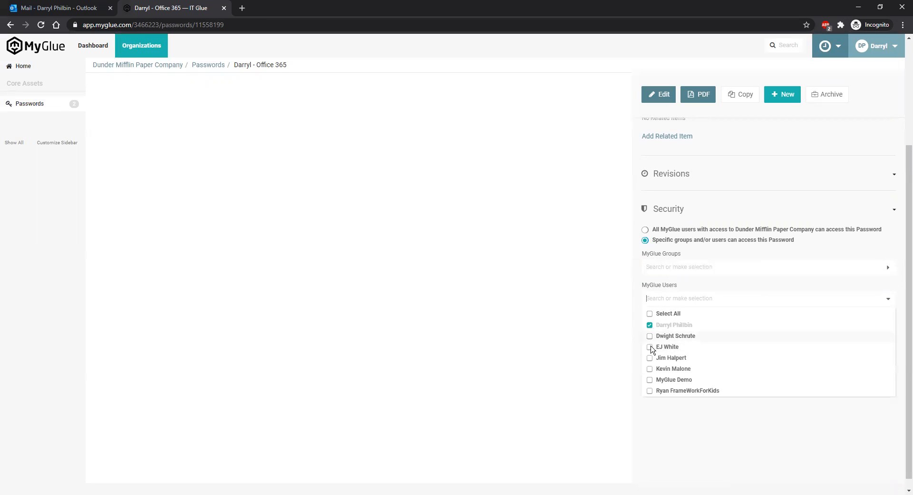
{"action": "left_click", "coordinate": [650, 337]}
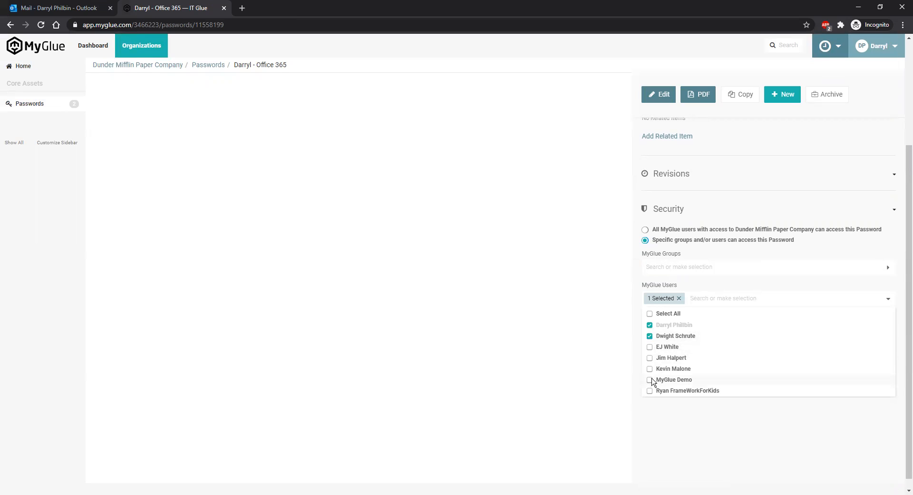
{"action": "left_click", "coordinate": [650, 357]}
{"action": "left_click", "coordinate": [641, 400]}
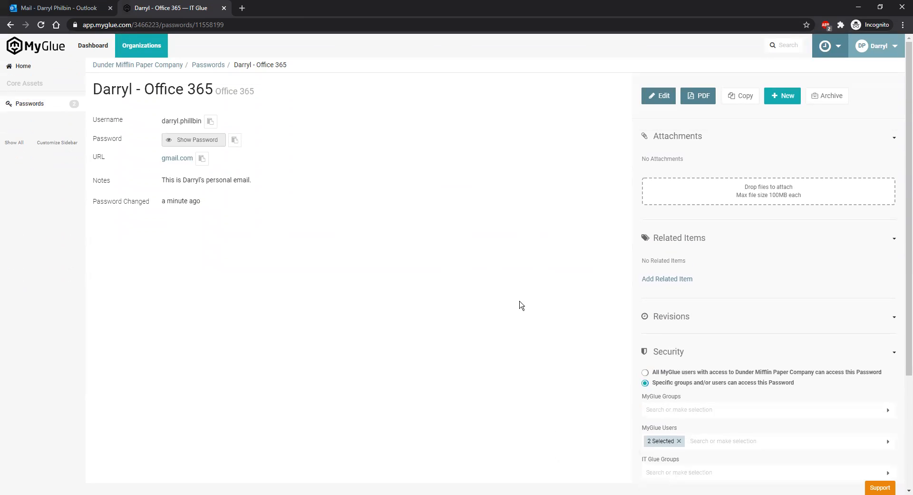
Step: Check the IT Glue group options and leave them unchanged
{"action": "scroll", "coordinate": [601, 296], "scroll_direction": "down", "scroll_amount": 2}
{"action": "left_click", "coordinate": [674, 382]}
{"action": "left_click", "coordinate": [569, 322]}
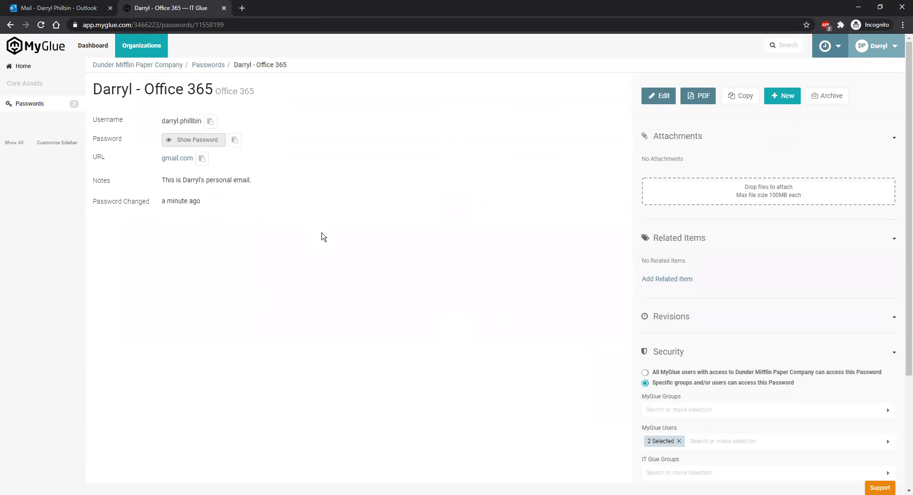